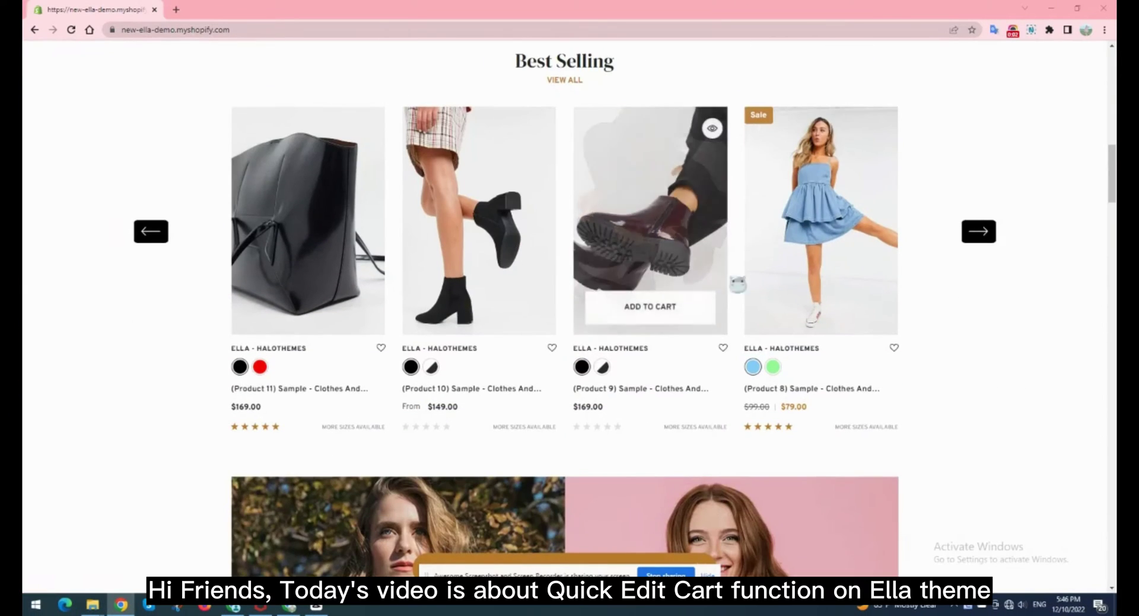
Step: Add the Product 8 dress to the cart in size S, then change it to size M, Palegreen
click(820, 305)
click(821, 306)
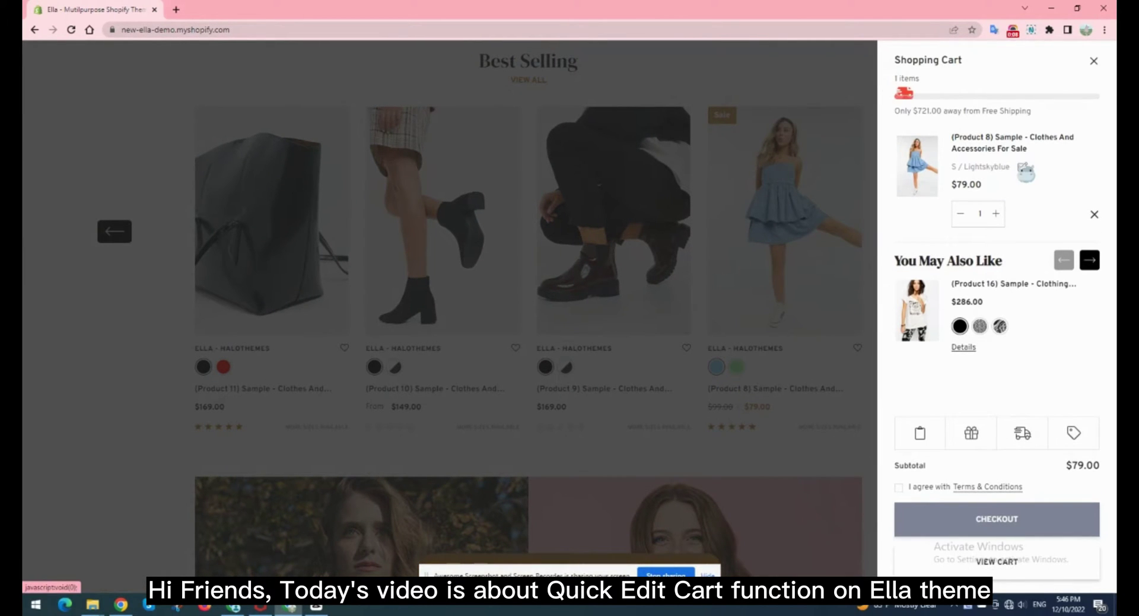
click(1023, 168)
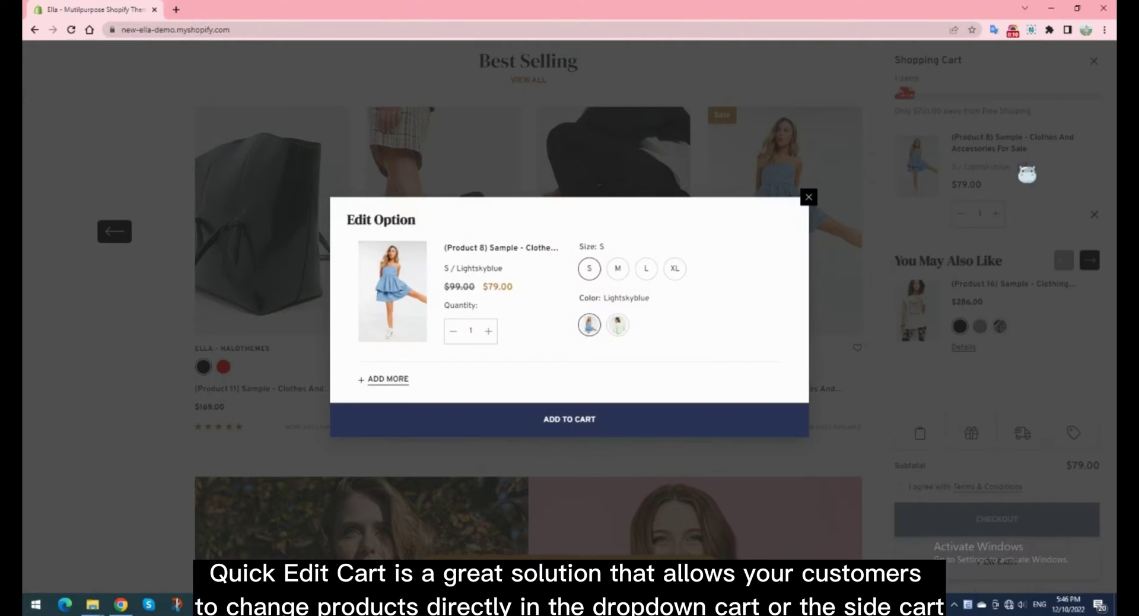
click(617, 268)
click(618, 324)
Step: Add a second variant row of the dress in Lightskyblue, size S
click(387, 379)
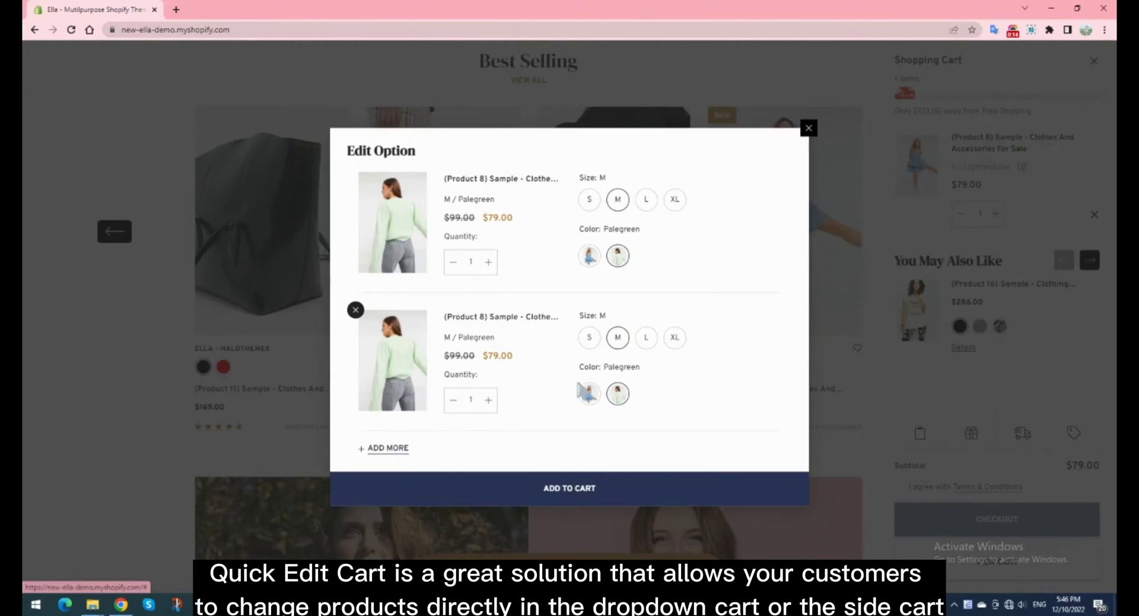
click(589, 394)
click(648, 338)
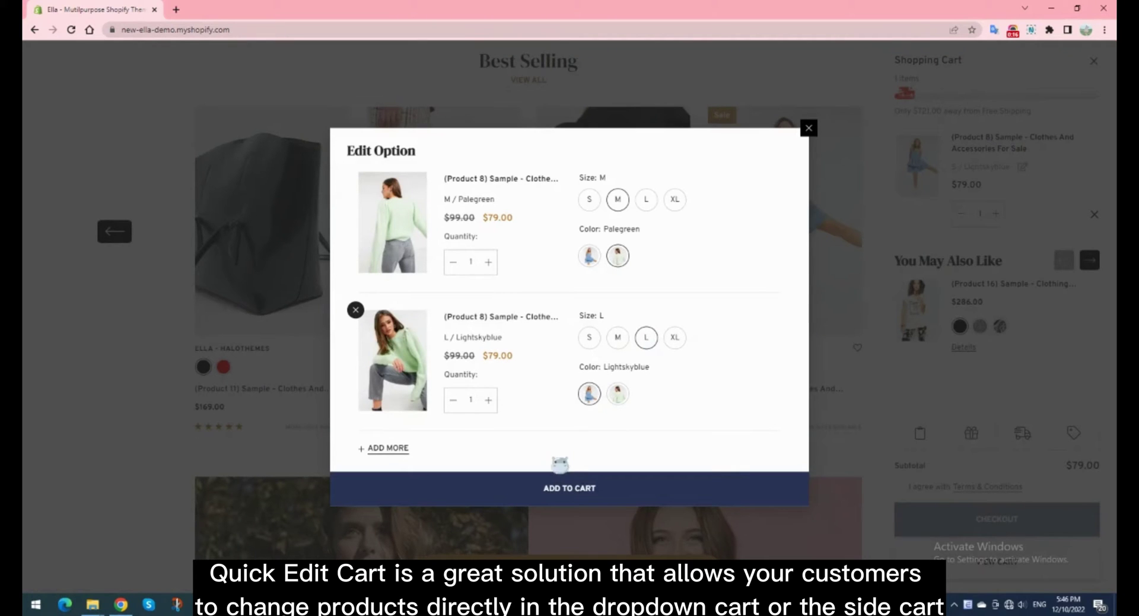
click(589, 337)
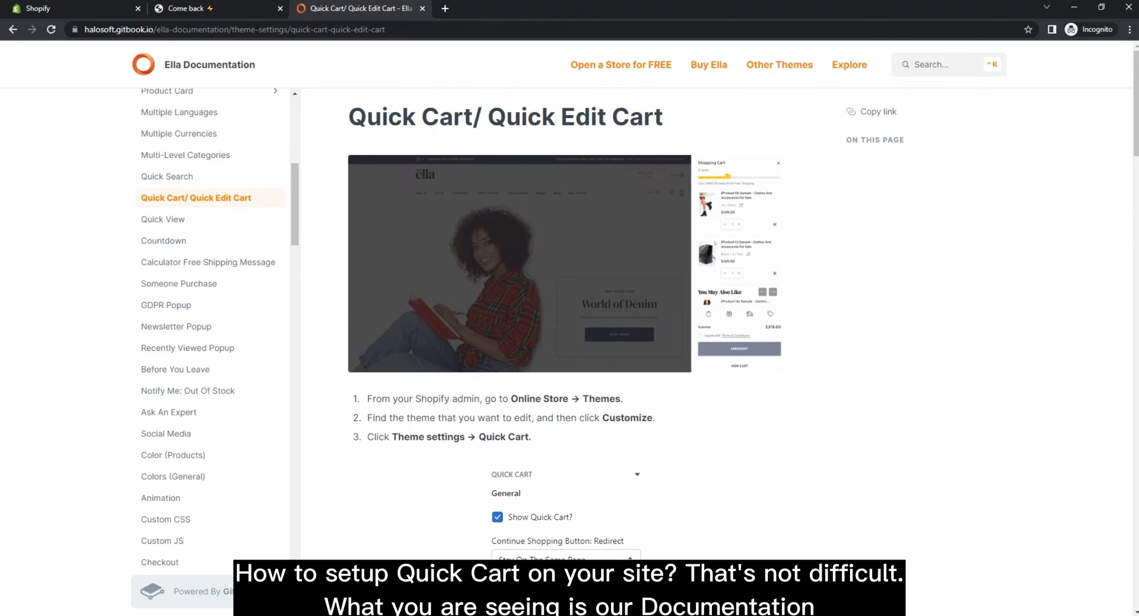
drag(663, 117, 348, 117)
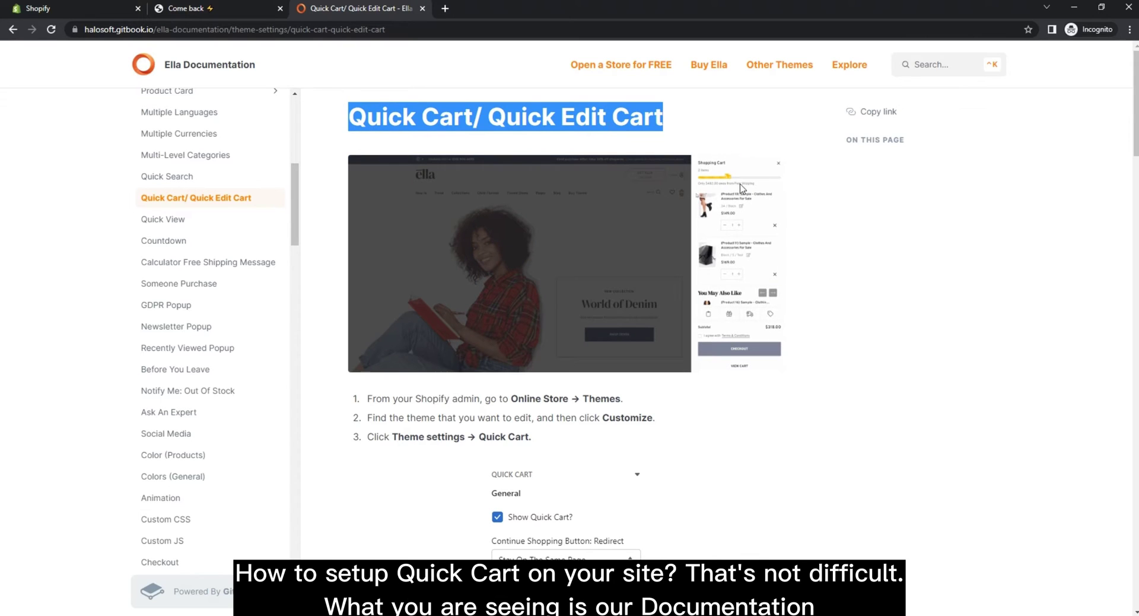
click(983, 219)
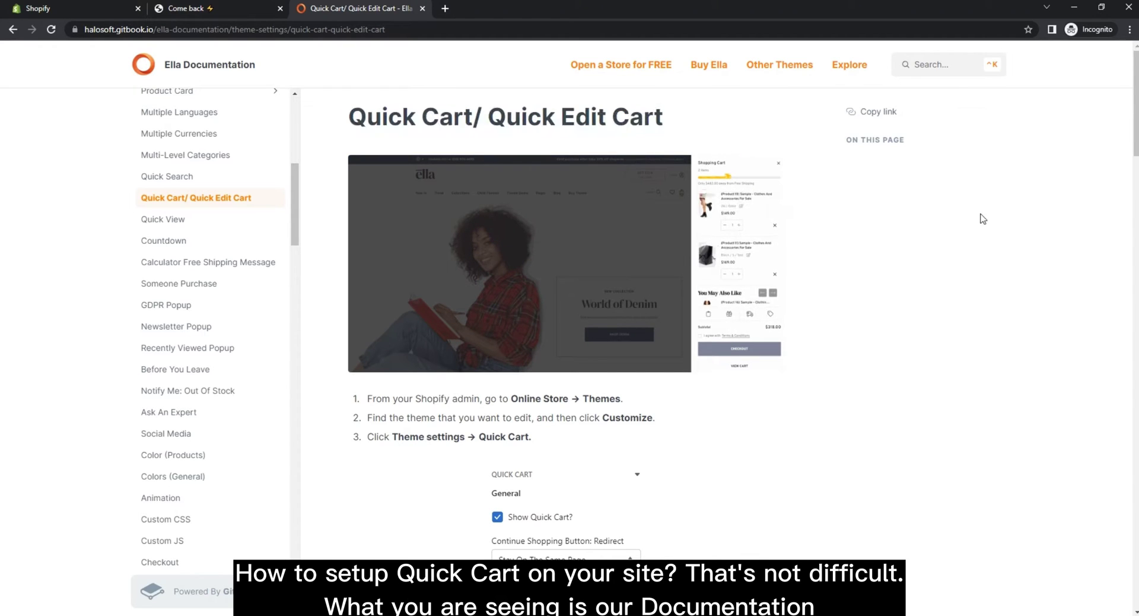
scroll(878, 342, down, 2)
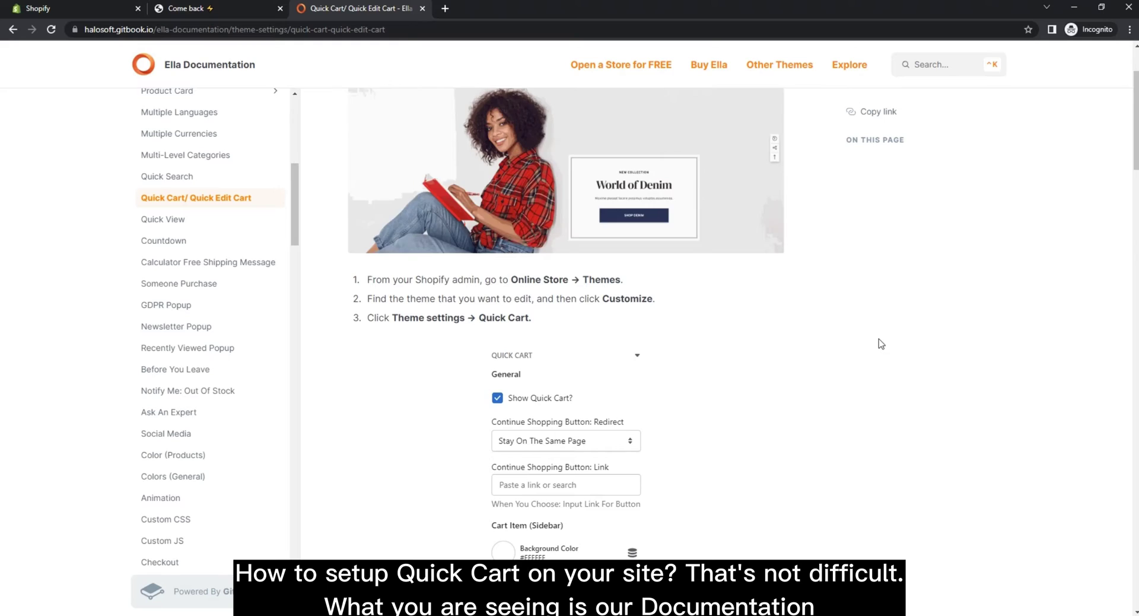
scroll(881, 344, up, 1)
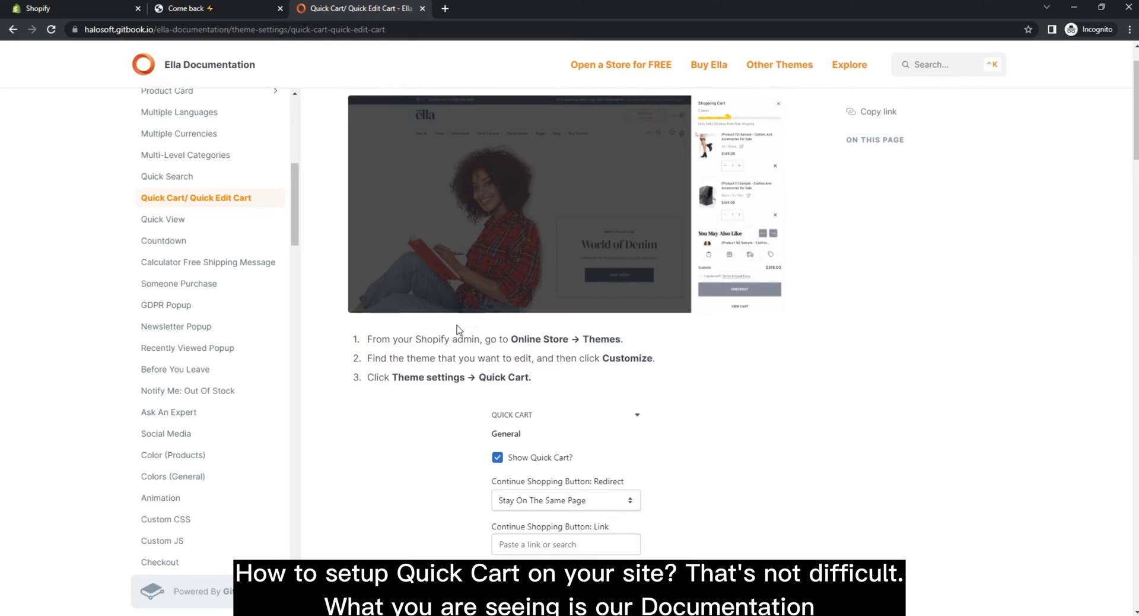
drag(369, 340, 629, 344)
click(374, 357)
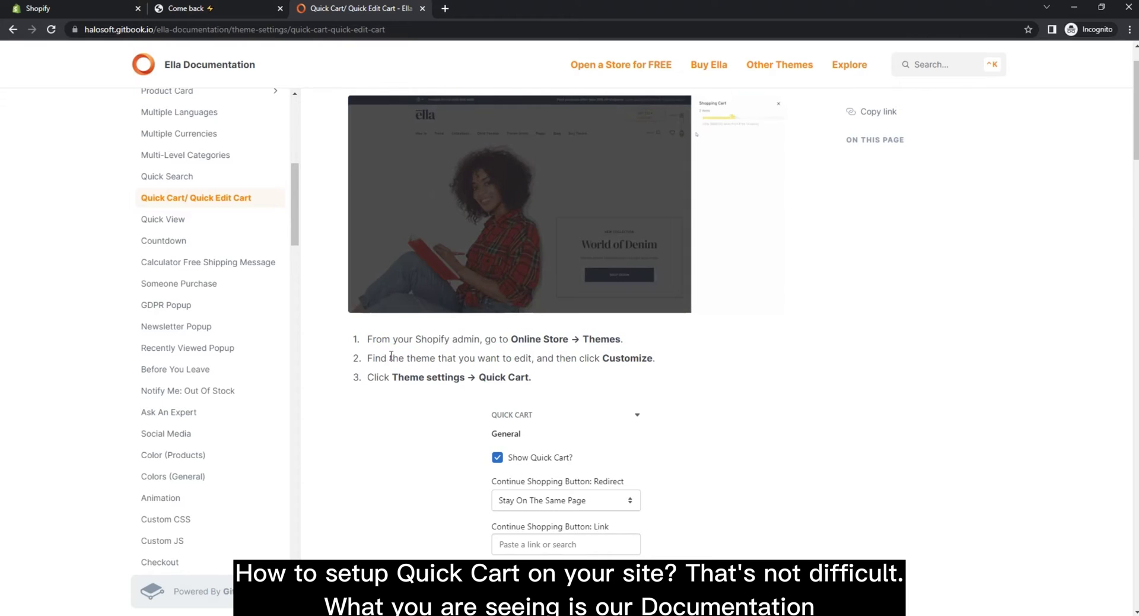
drag(369, 357, 653, 359)
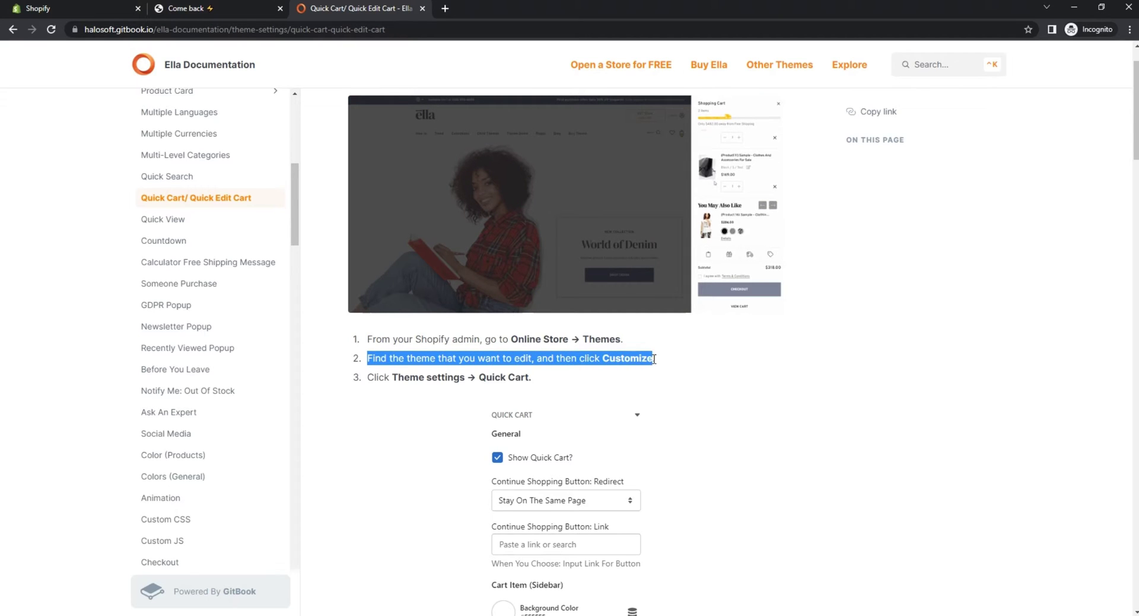
click(399, 378)
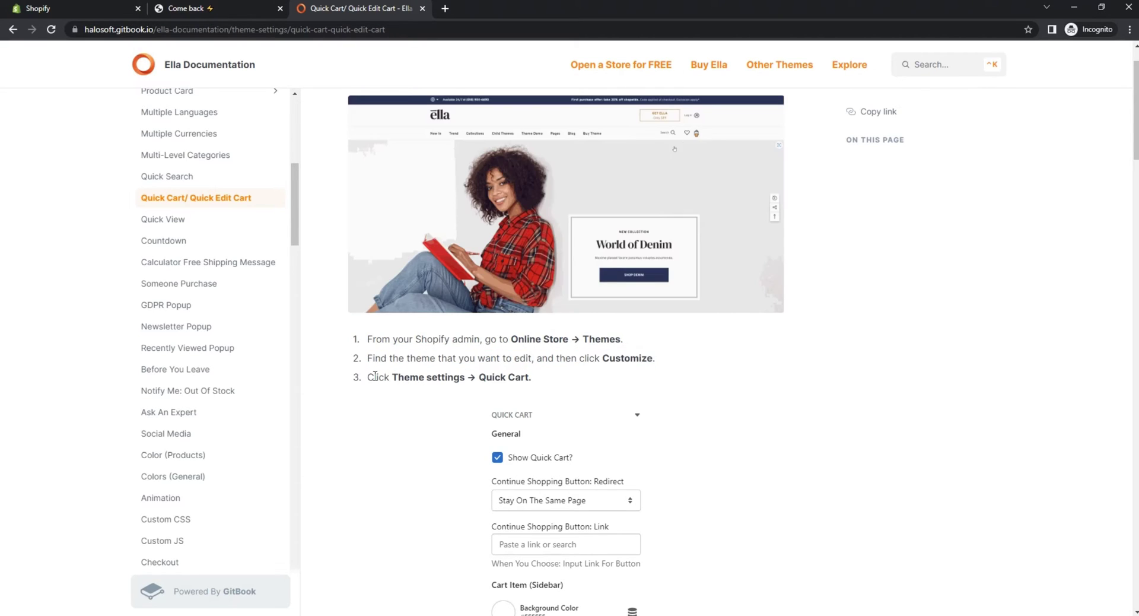
drag(369, 376, 585, 372)
click(573, 355)
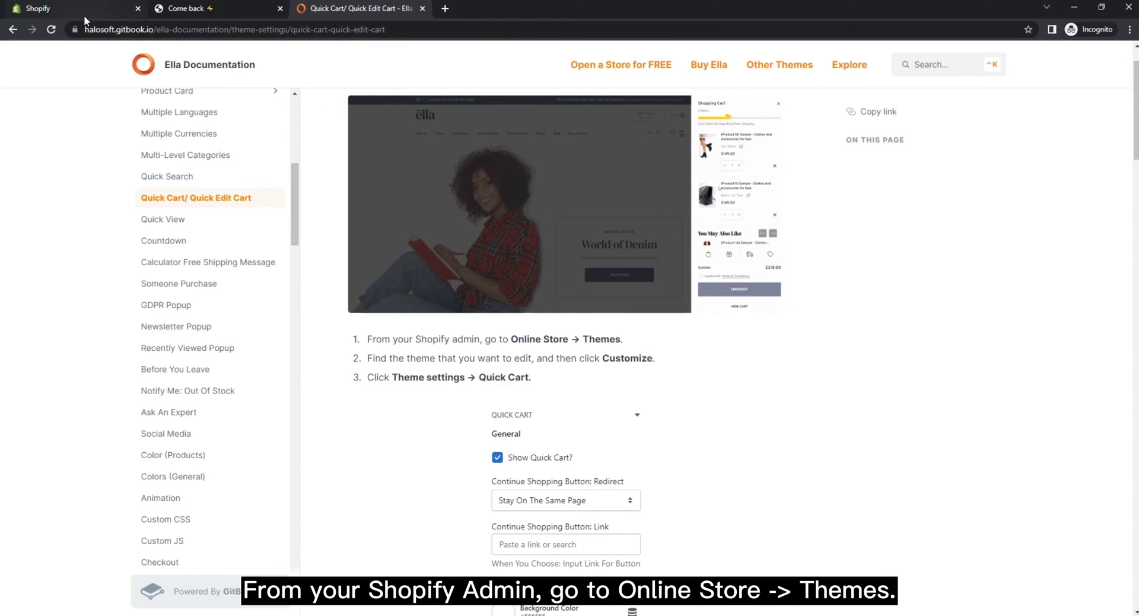
scroll(499, 304, up, 1)
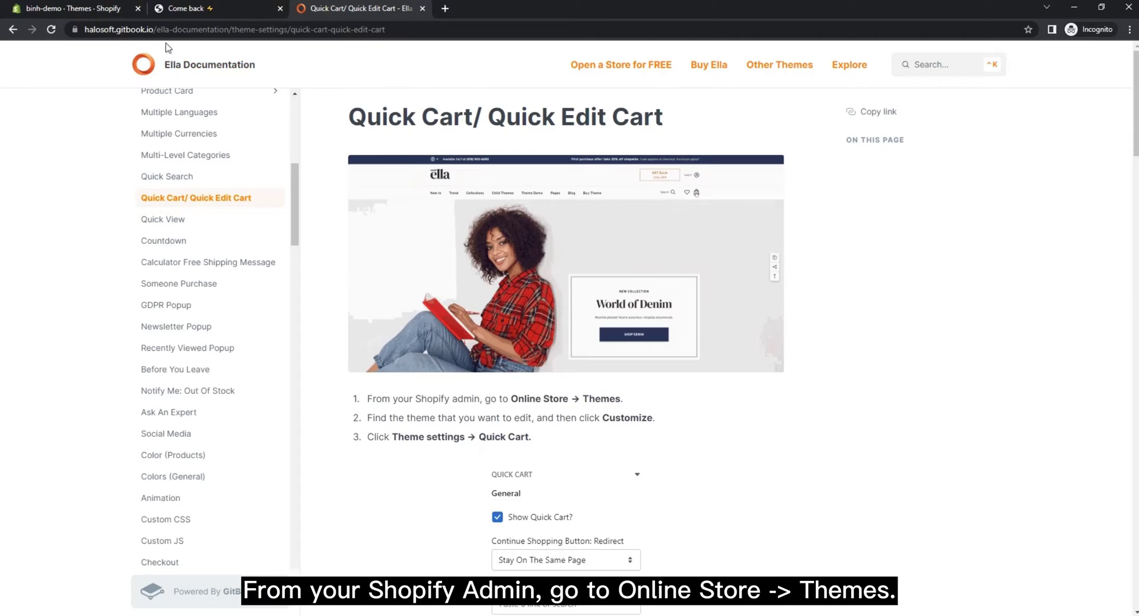
click(89, 9)
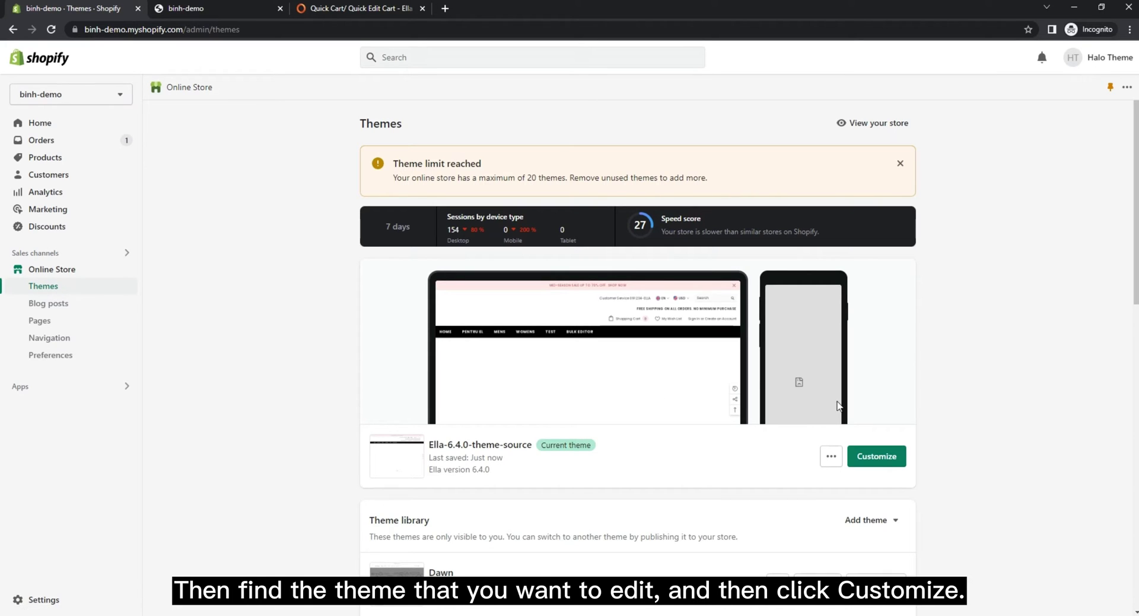
Step: Open the Ella-6.4.0-theme-source theme editor and show its Theme settings list
click(881, 458)
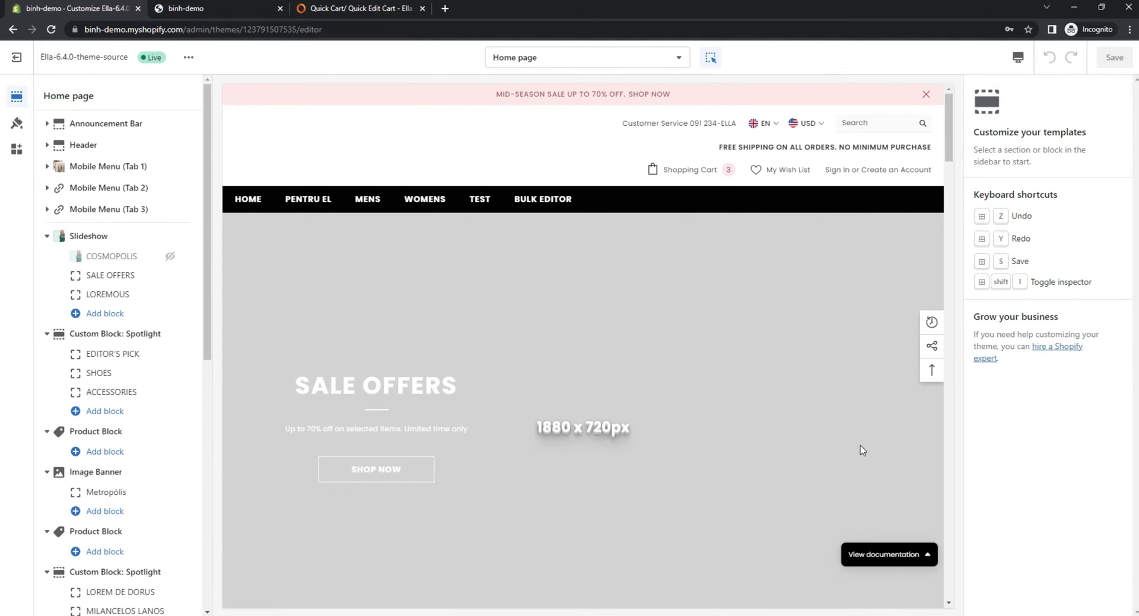
click(18, 125)
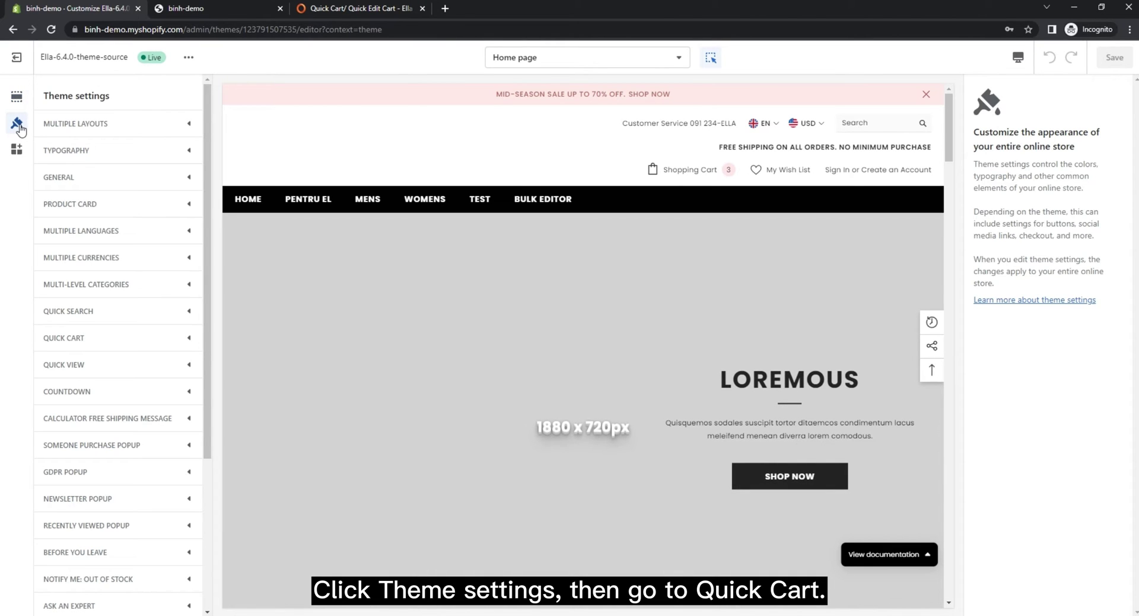
Step: Enable 'Show Quick Cart?' in the Quick Cart settings, save, and return to the storefront preview
click(71, 338)
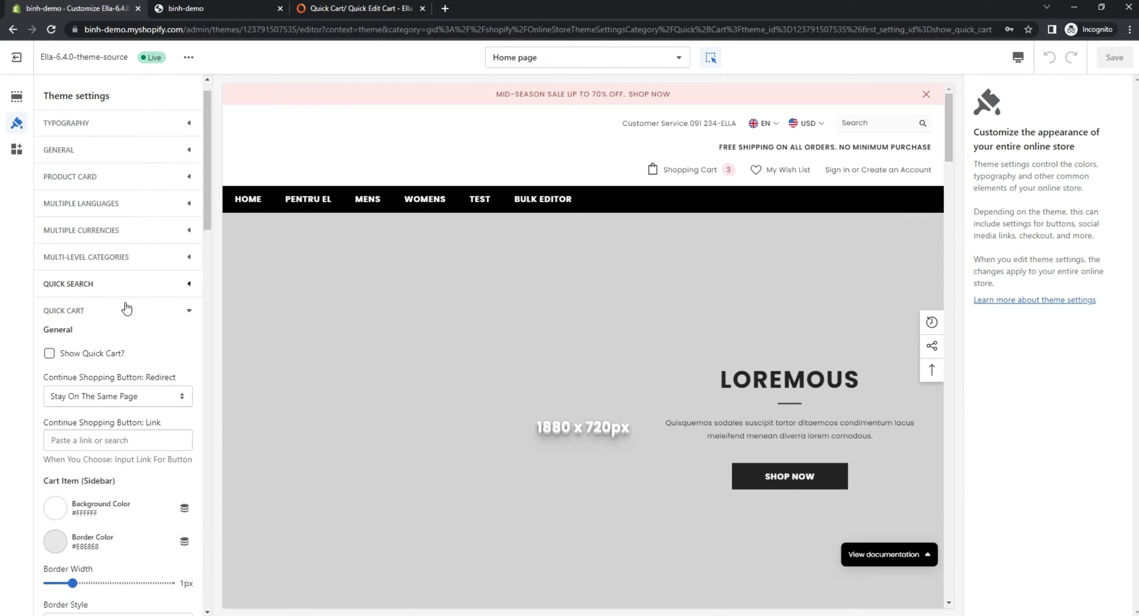
scroll(126, 307, down, 4)
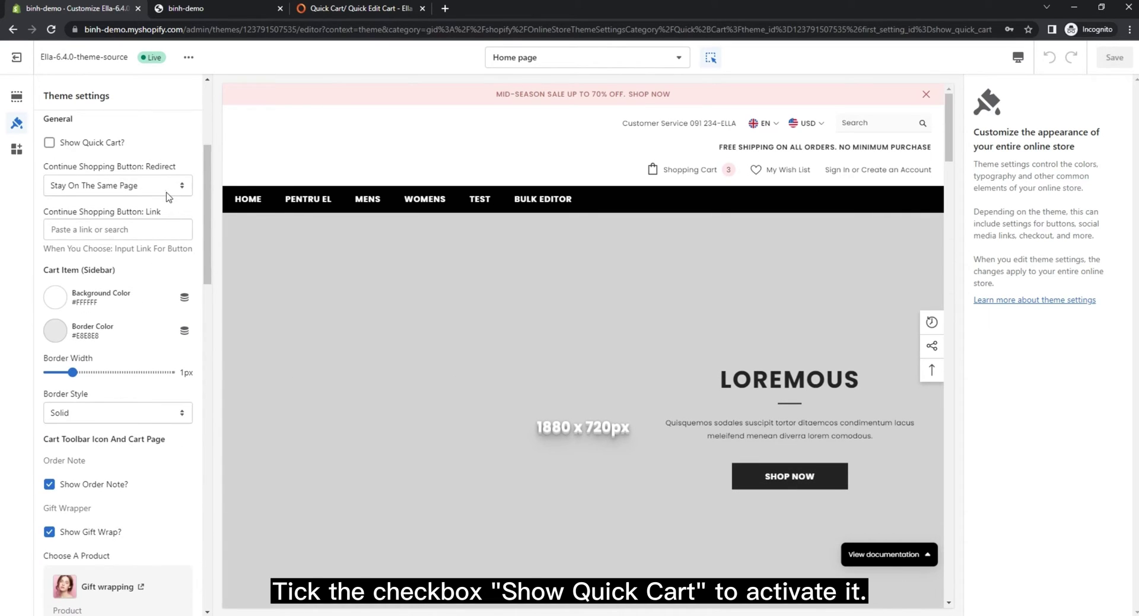
scroll(166, 194, up, 1)
drag(126, 203, 59, 204)
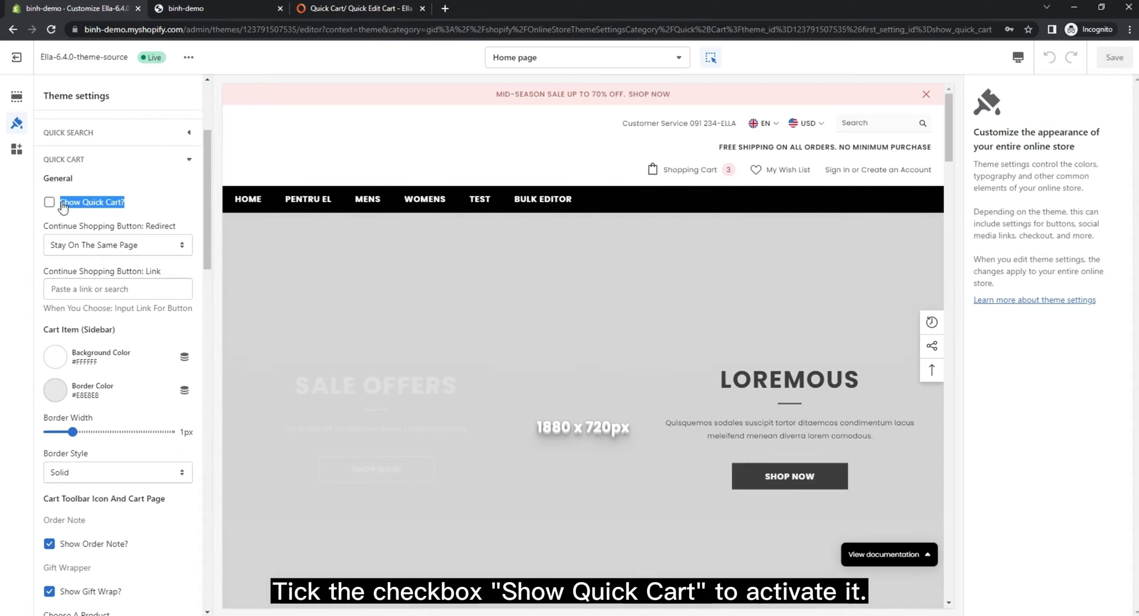
click(126, 182)
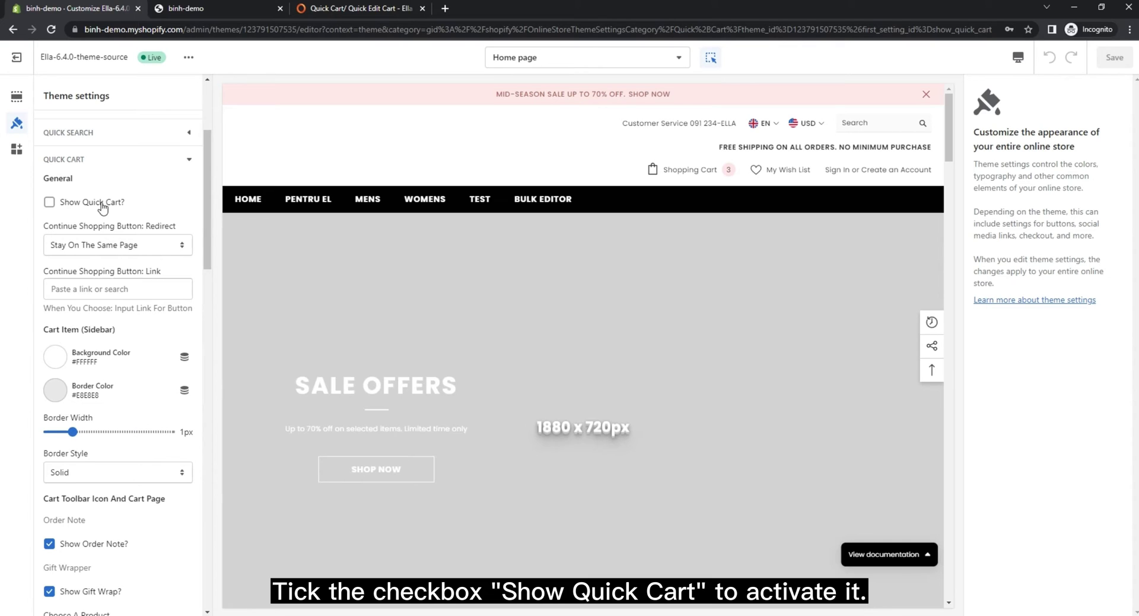
click(102, 205)
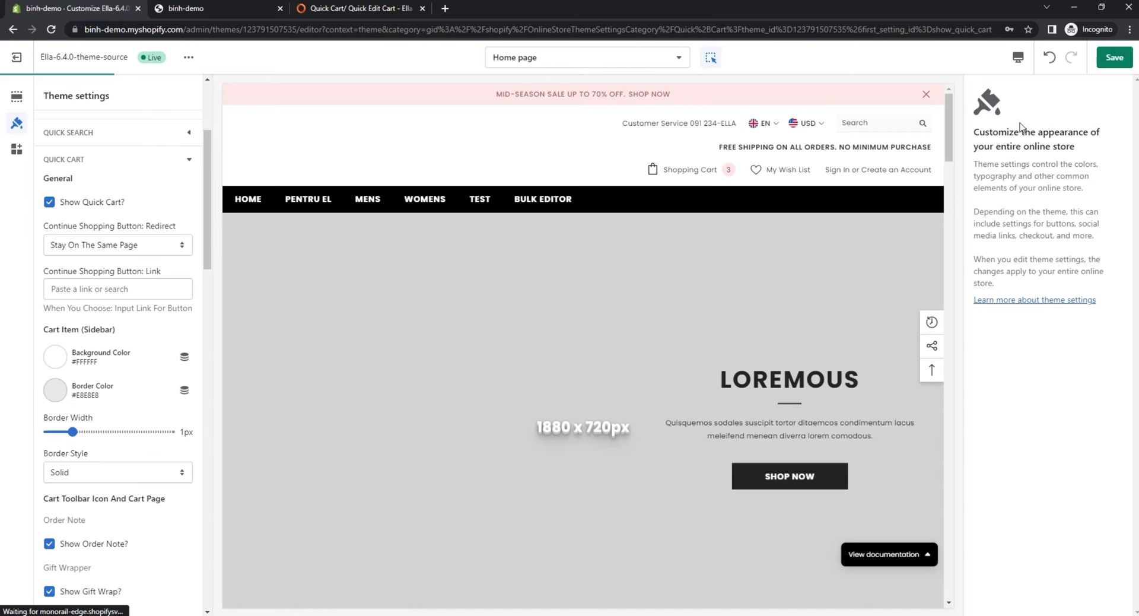
click(1115, 58)
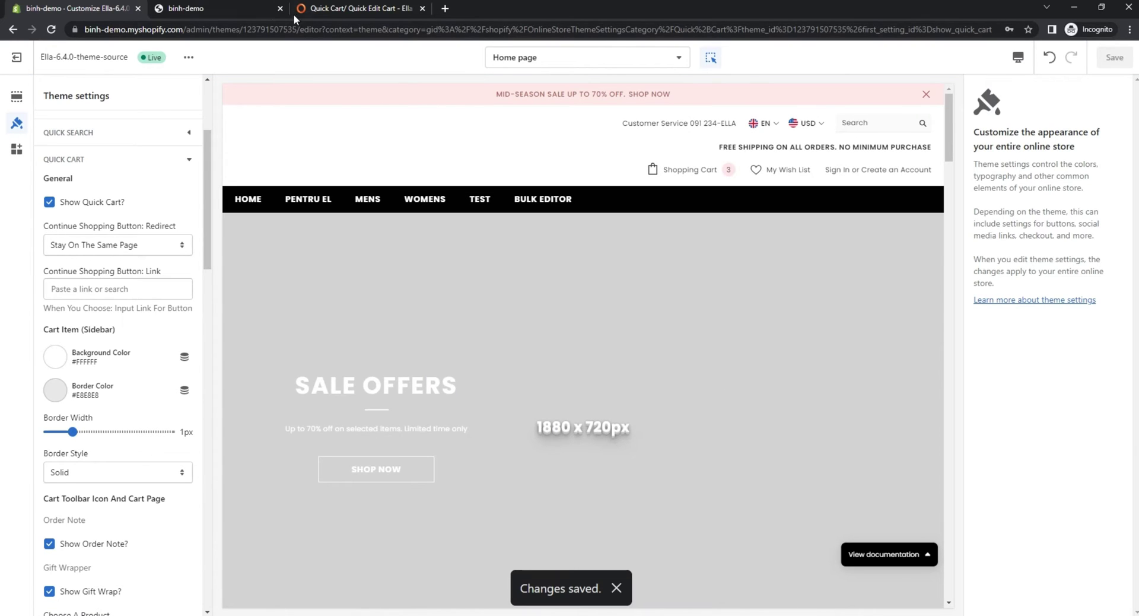
click(239, 9)
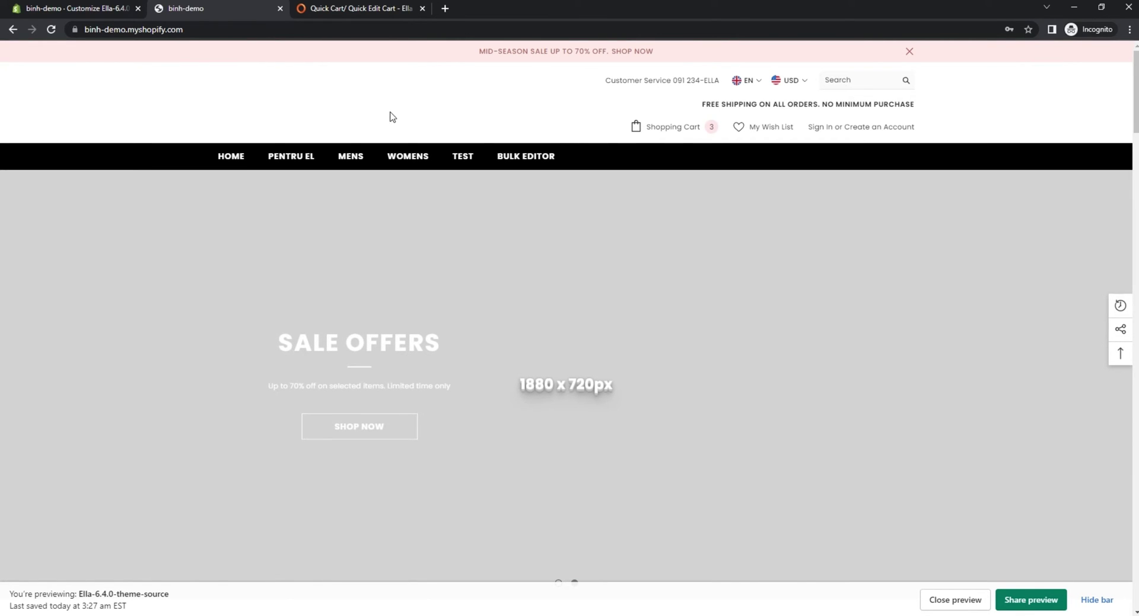
Step: In the side cart, change the pink top's size from L to XL
click(663, 126)
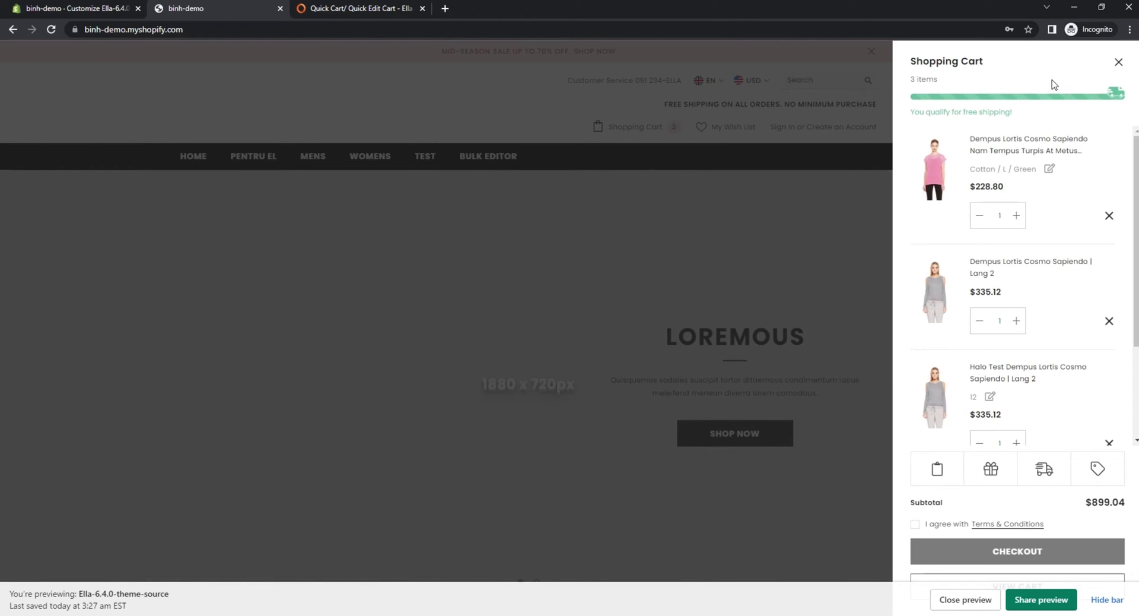
drag(1028, 67, 910, 62)
click(910, 62)
click(1051, 169)
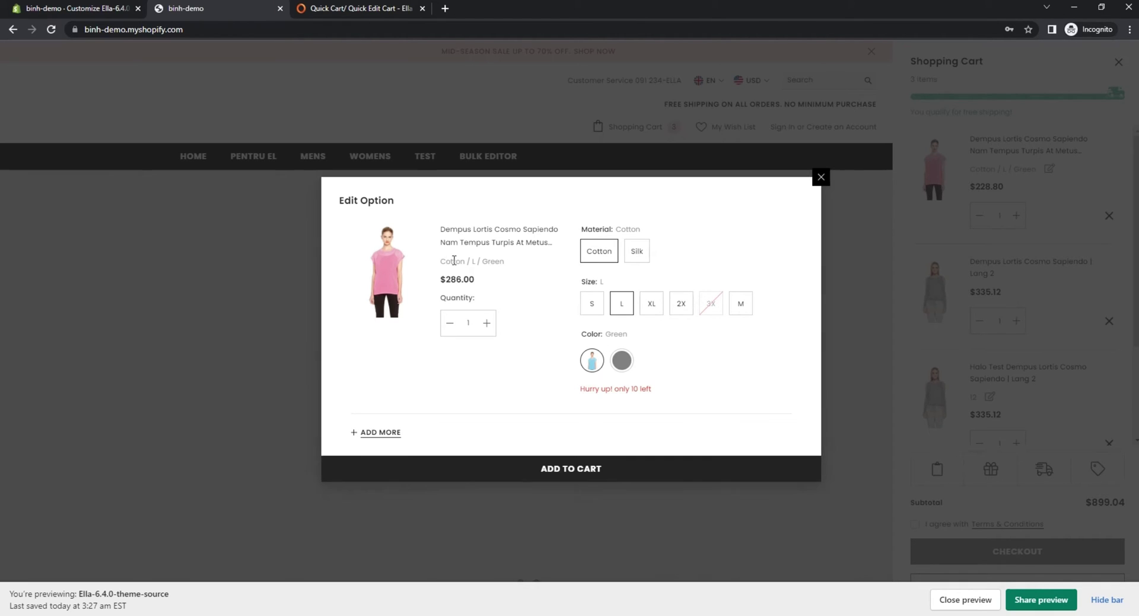
click(656, 305)
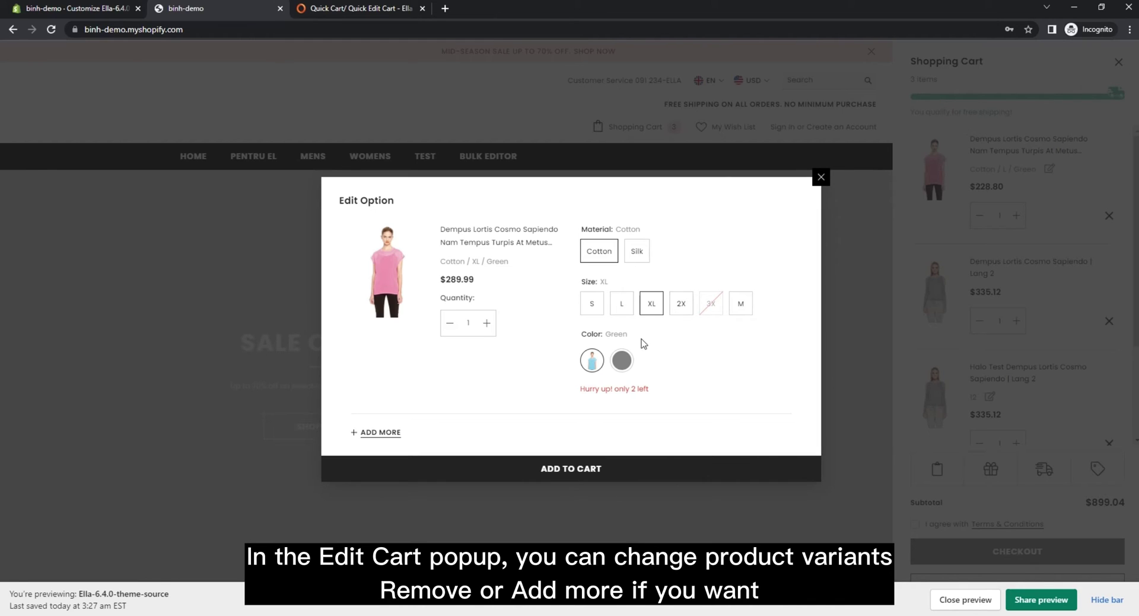
click(589, 475)
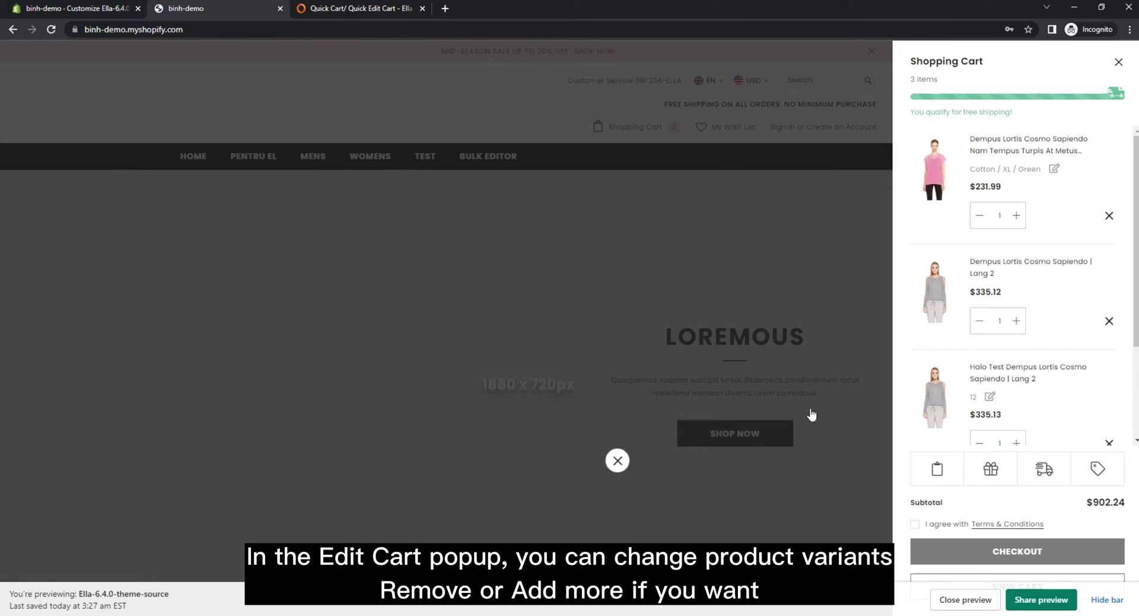
Step: Raise the pink top's quantity in the cart to 2
drag(972, 169, 1038, 169)
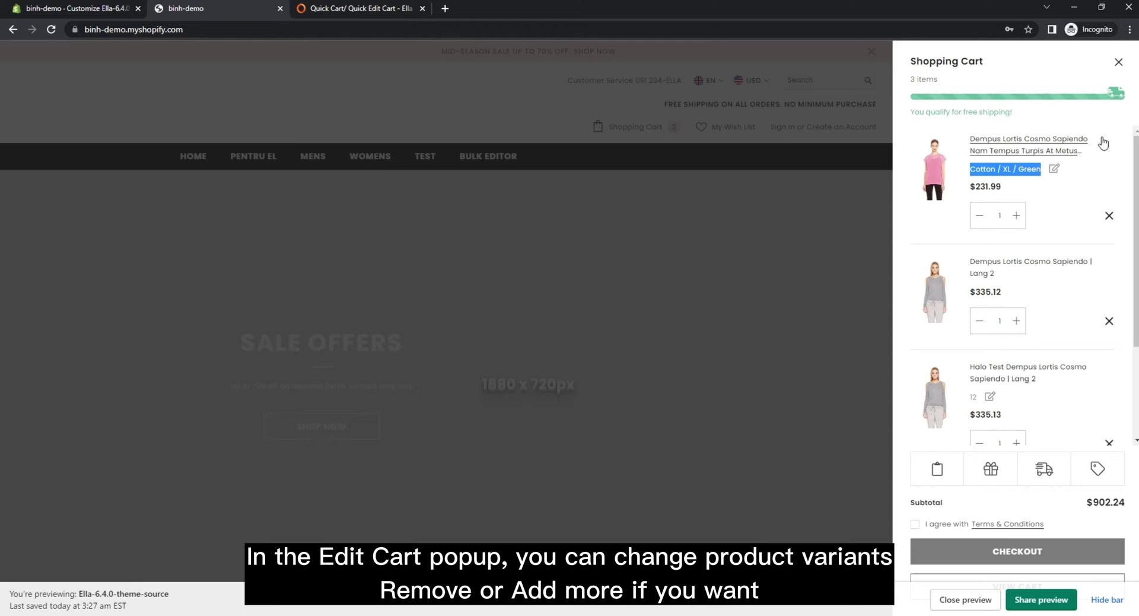
click(1104, 167)
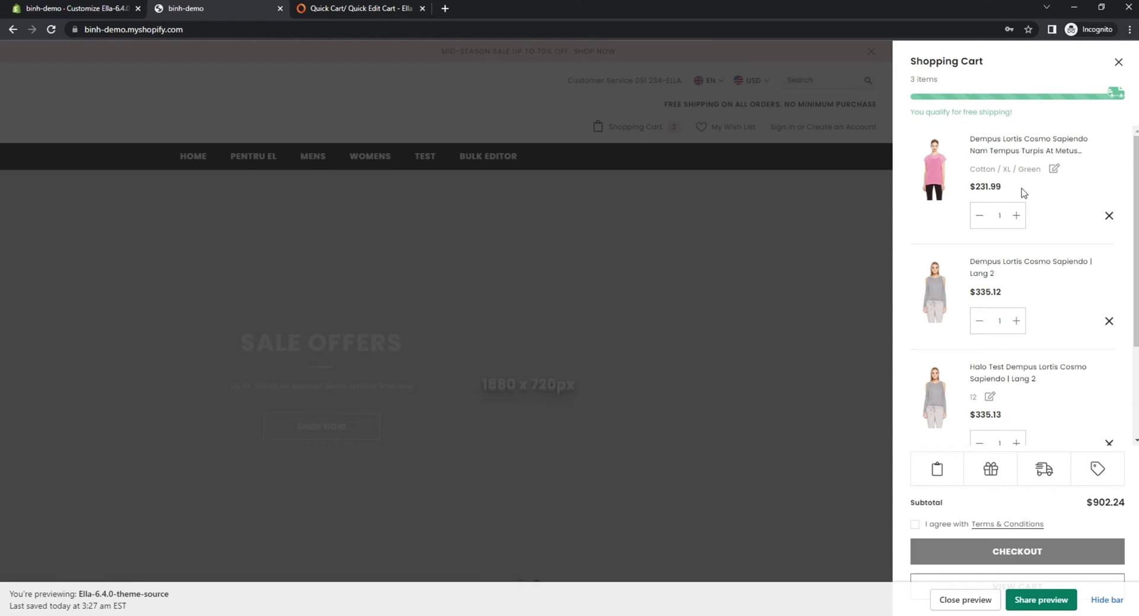
click(1018, 215)
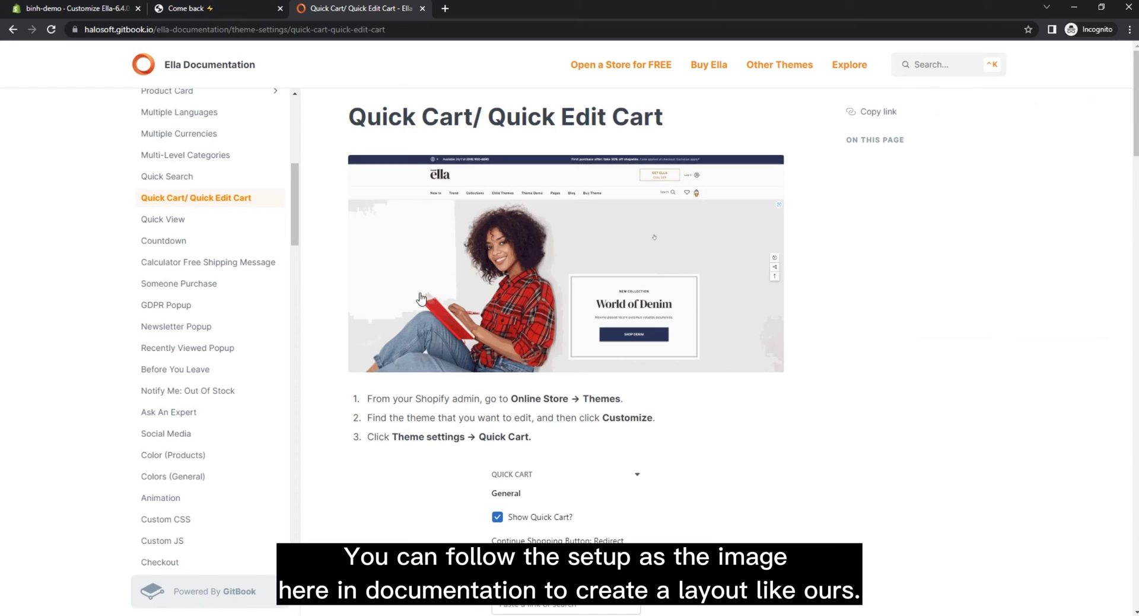
Step: Scroll through the Quick Cart documentation down to the Popular Products settings
scroll(561, 422, down, 3)
scroll(561, 422, down, 7)
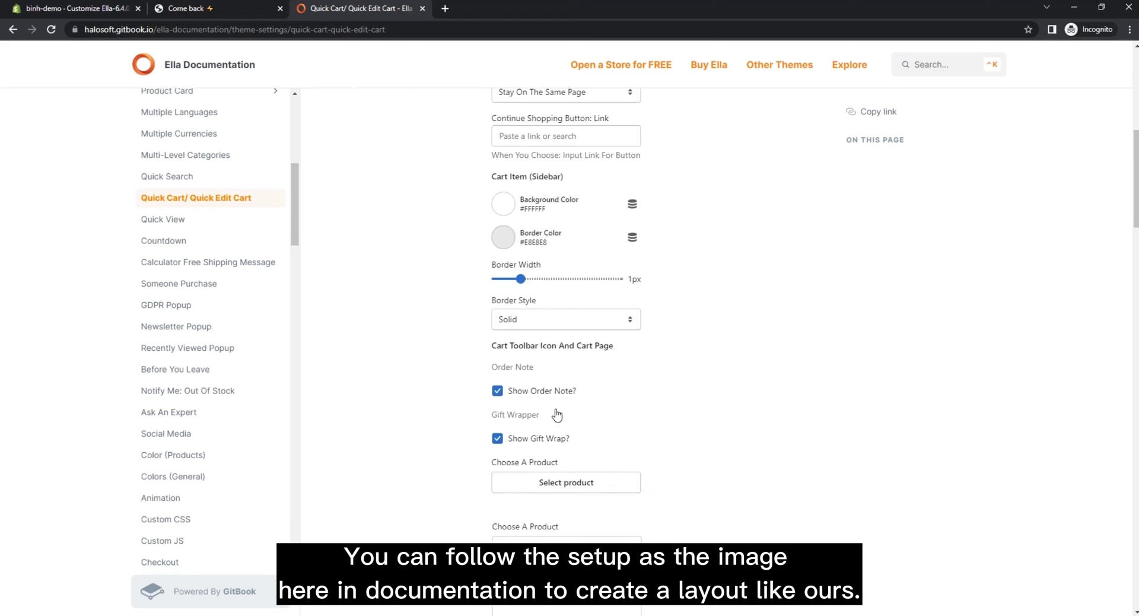
scroll(555, 412, up, 4)
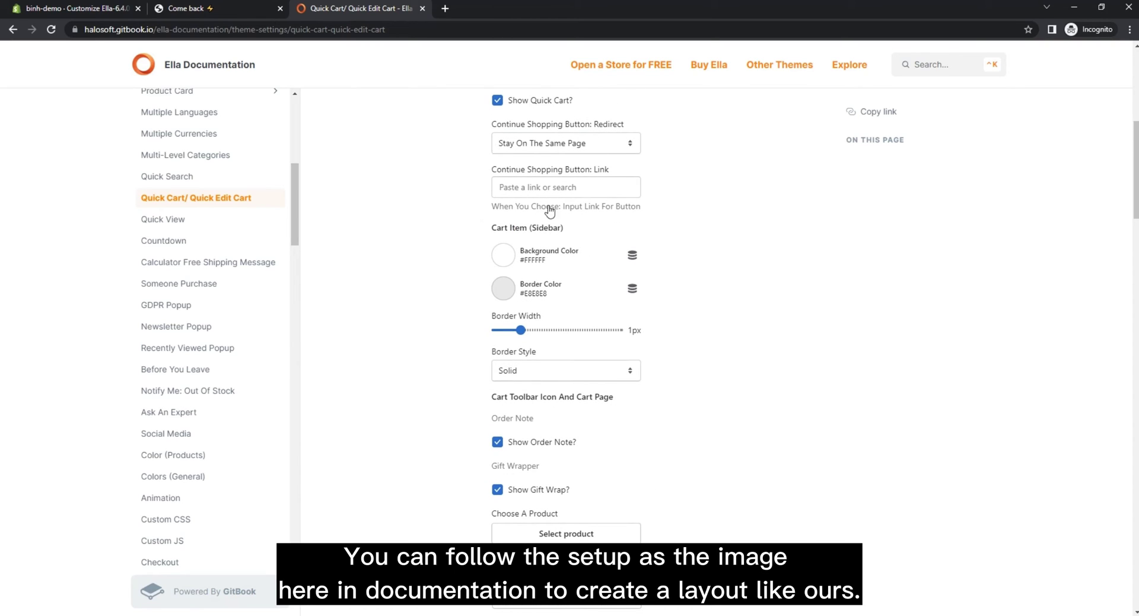
scroll(547, 397, down, 1)
scroll(546, 396, down, 4)
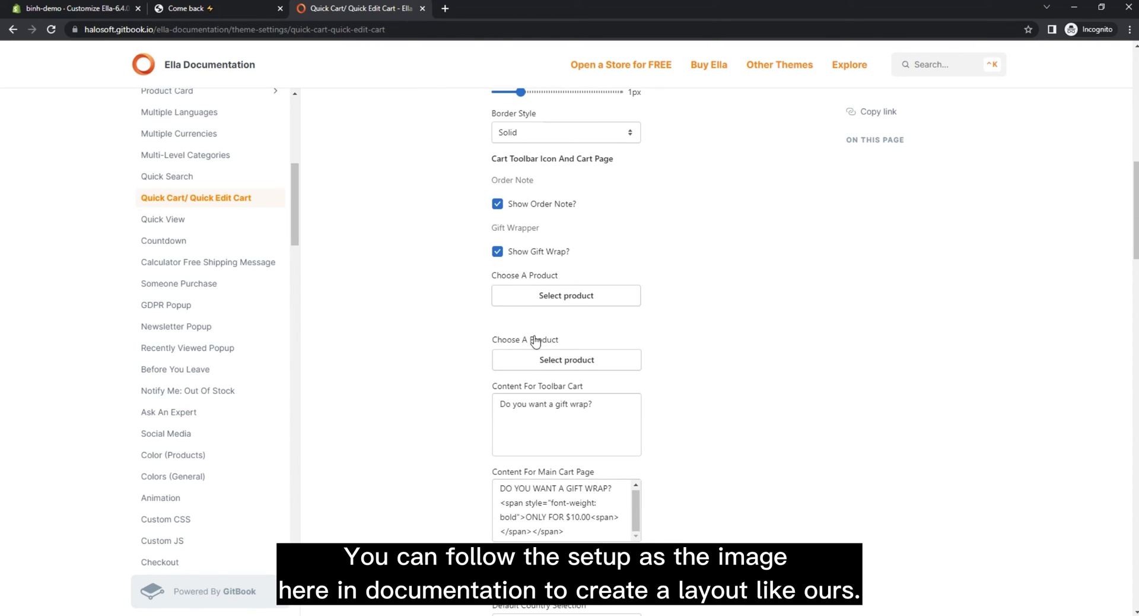
scroll(565, 223, down, 1)
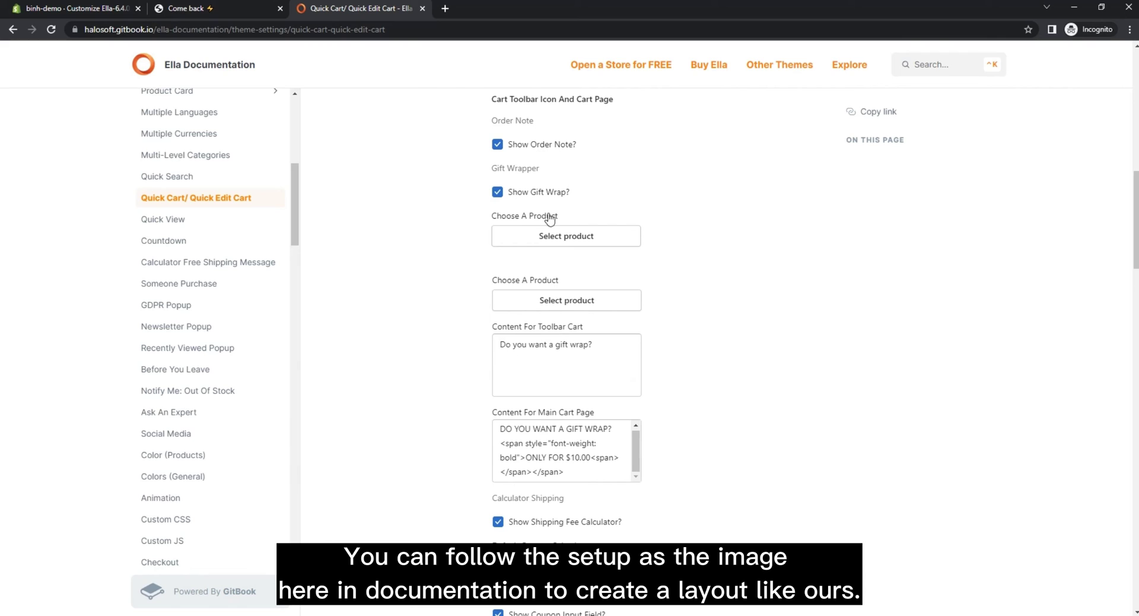
scroll(561, 364, down, 4)
scroll(516, 409, down, 2)
scroll(642, 390, up, 2)
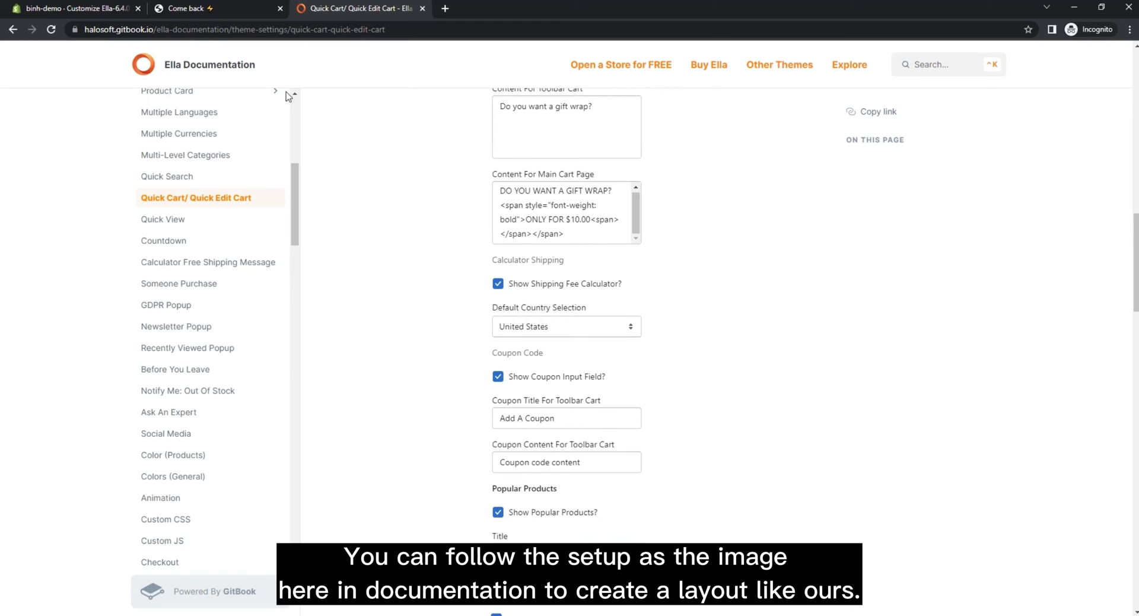
Step: Return to the Shopify theme editor tab
click(119, 9)
click(186, 8)
key(ctrl+shift+Tab)
Step: Review the Gift Wrapper theme settings, then view the storefront cart's Add a Gift Wrap offer
scroll(148, 351, down, 5)
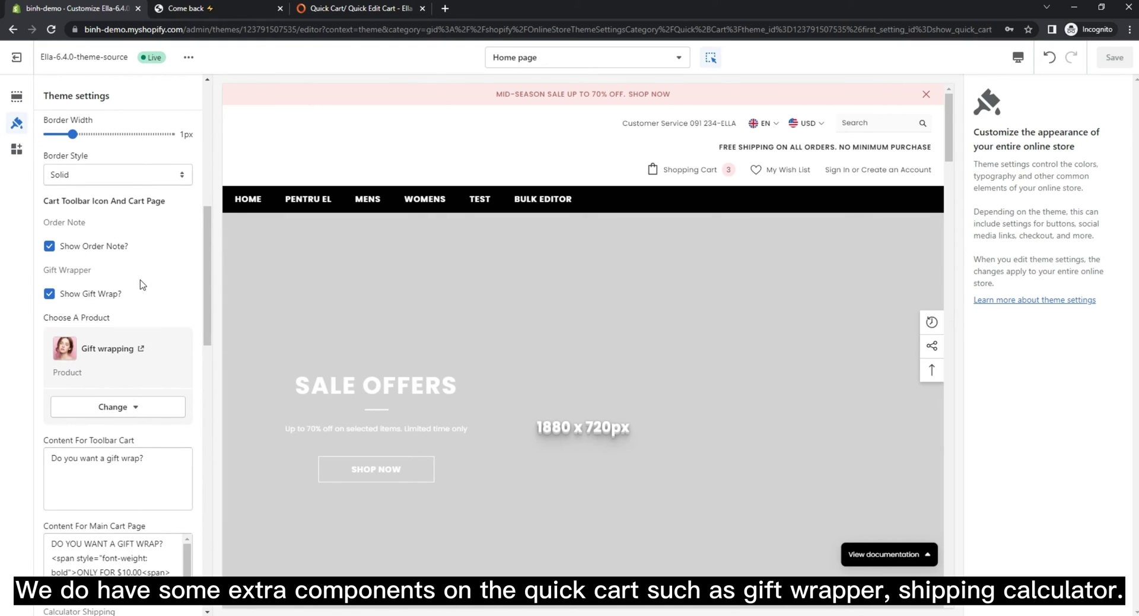
scroll(149, 221, down, 1)
drag(170, 150, 37, 142)
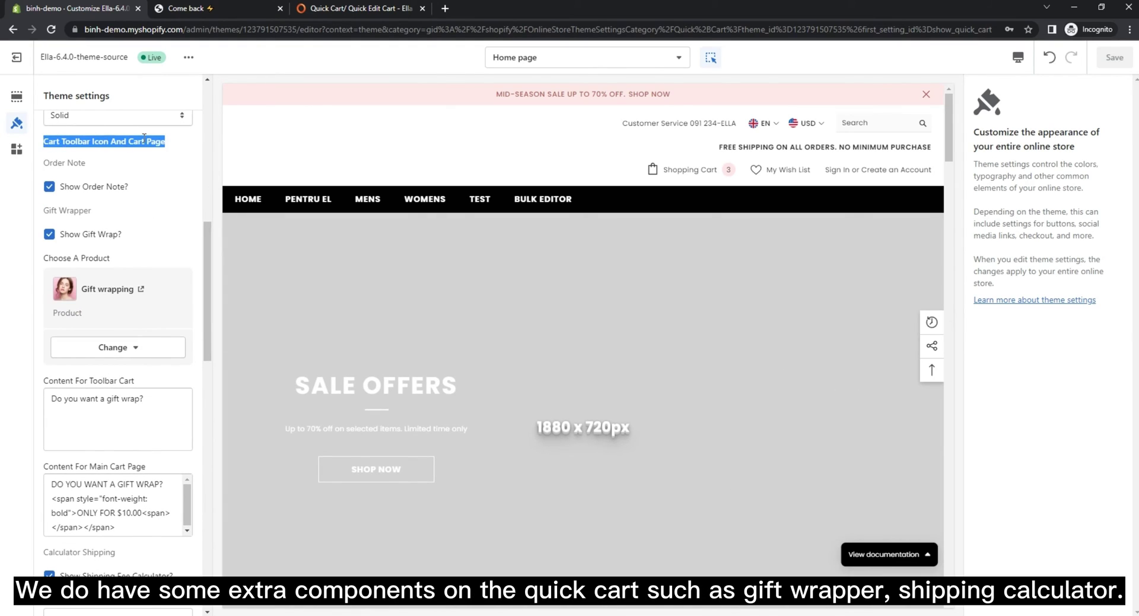
click(144, 139)
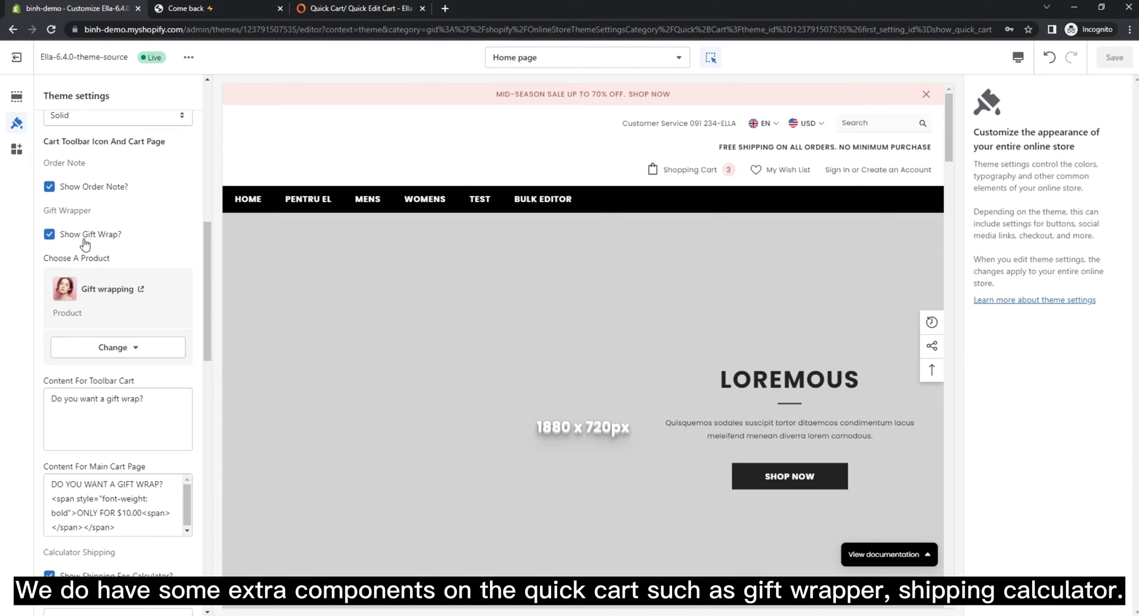
click(238, 6)
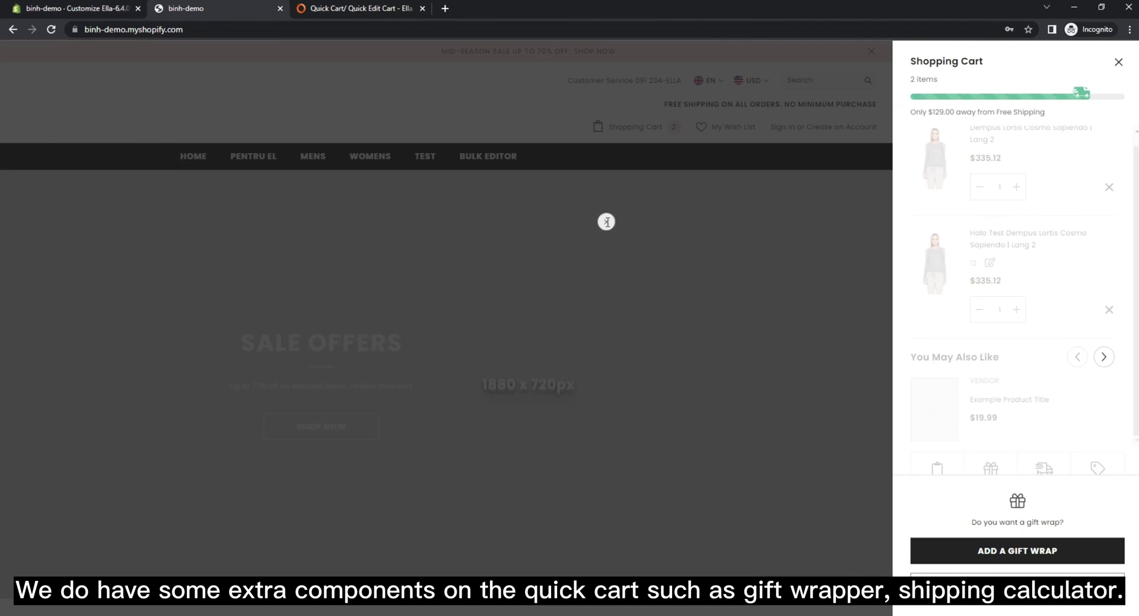